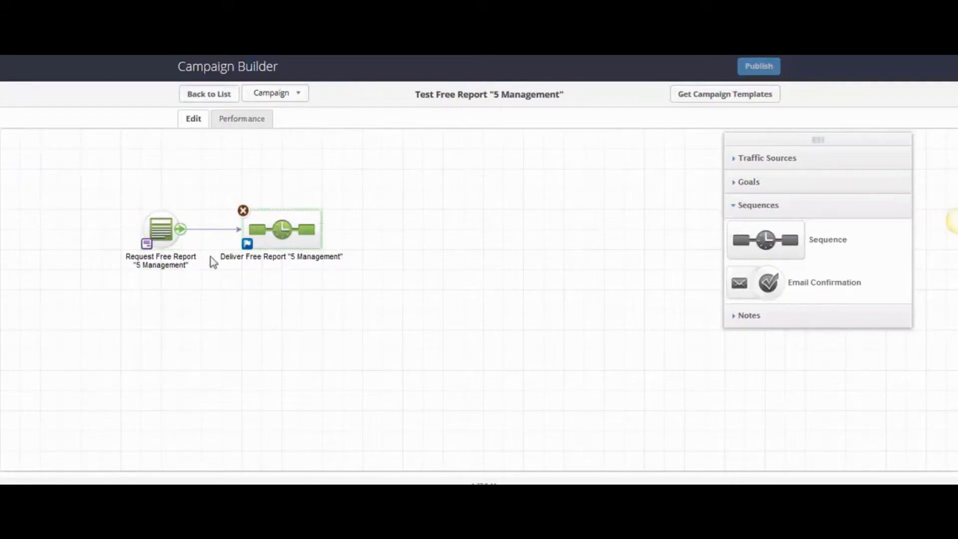
Review the contents of the Deliver Free Report "5 Management" sequence and return to the campaign canvas.
double_click(282, 233)
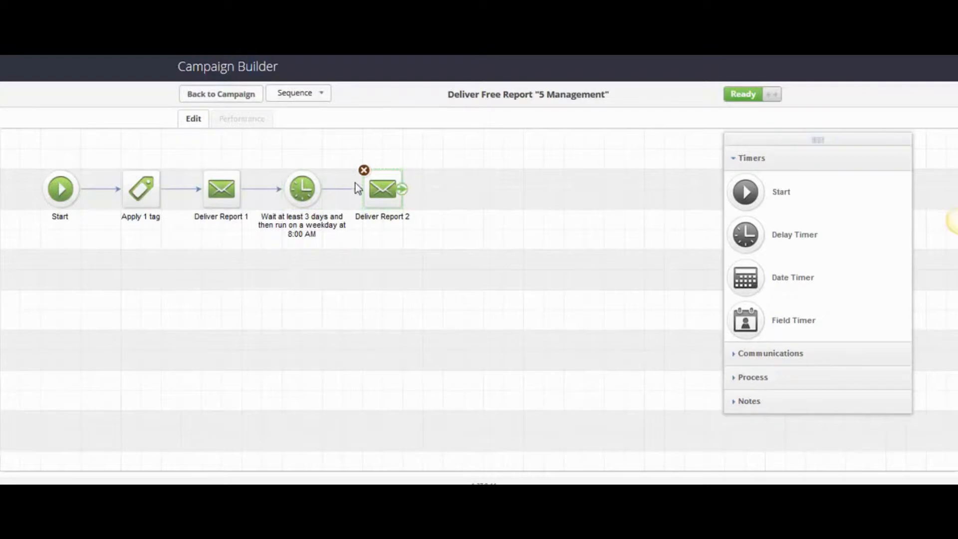
click(224, 96)
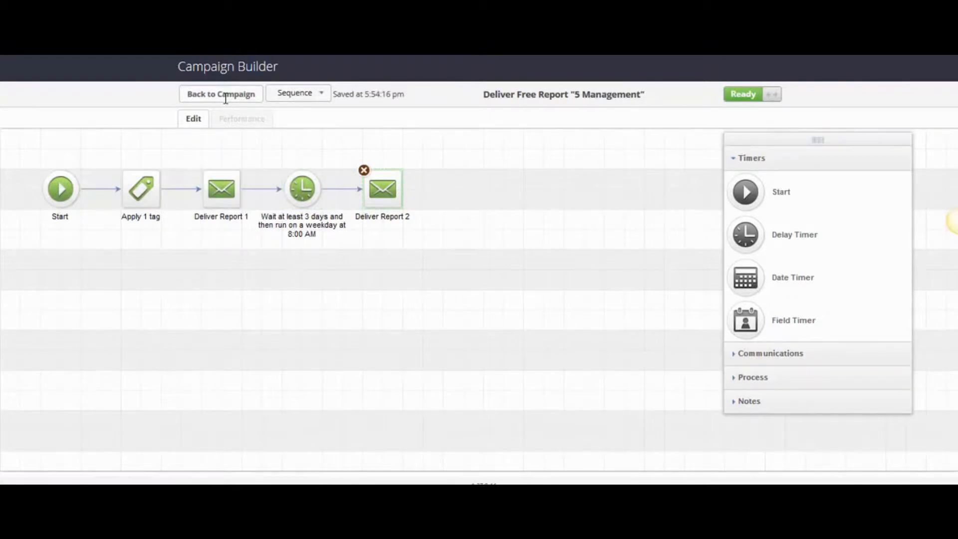
click(226, 98)
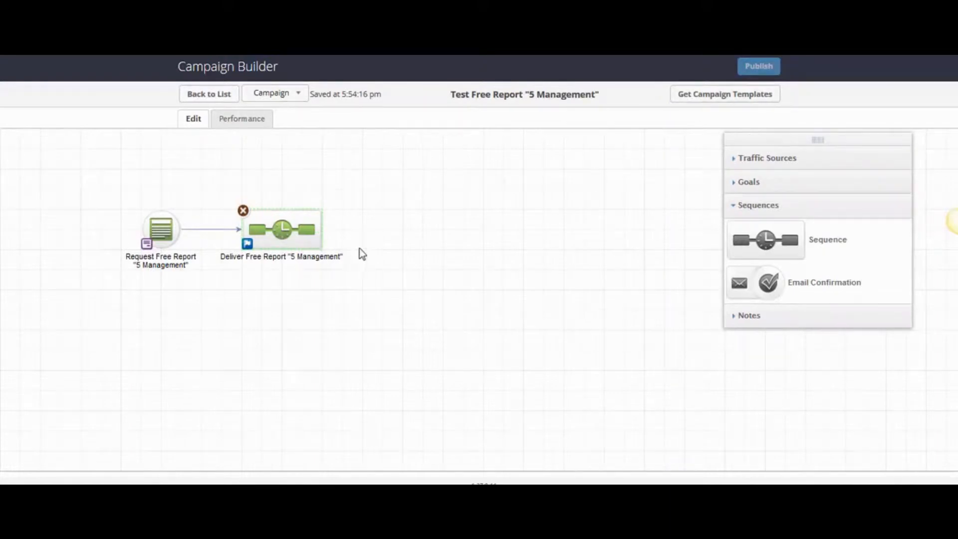
Duplicate the connected Request Free Report goal and Deliver Free Report sequence directly below the originals.
drag(401, 173, 208, 304)
drag(414, 176, 87, 328)
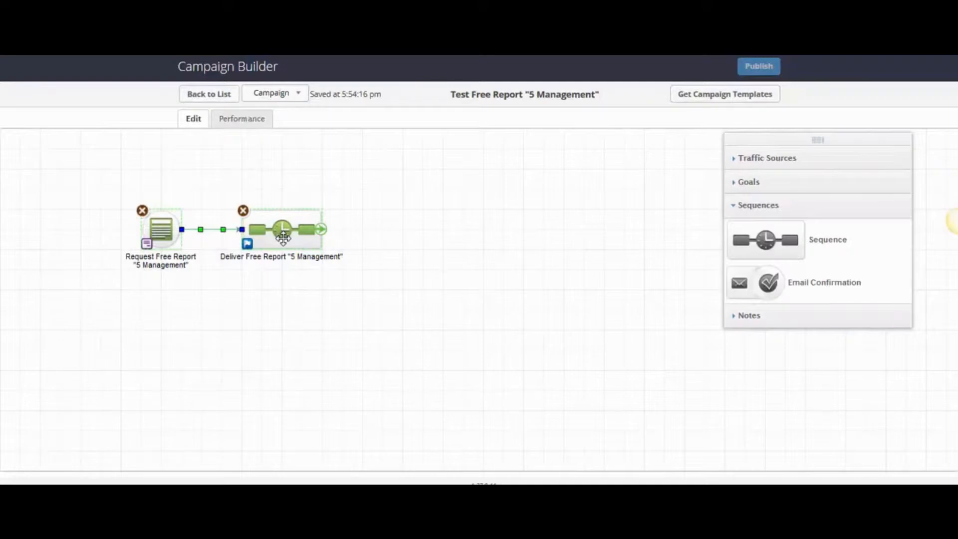
drag(283, 238, 281, 322)
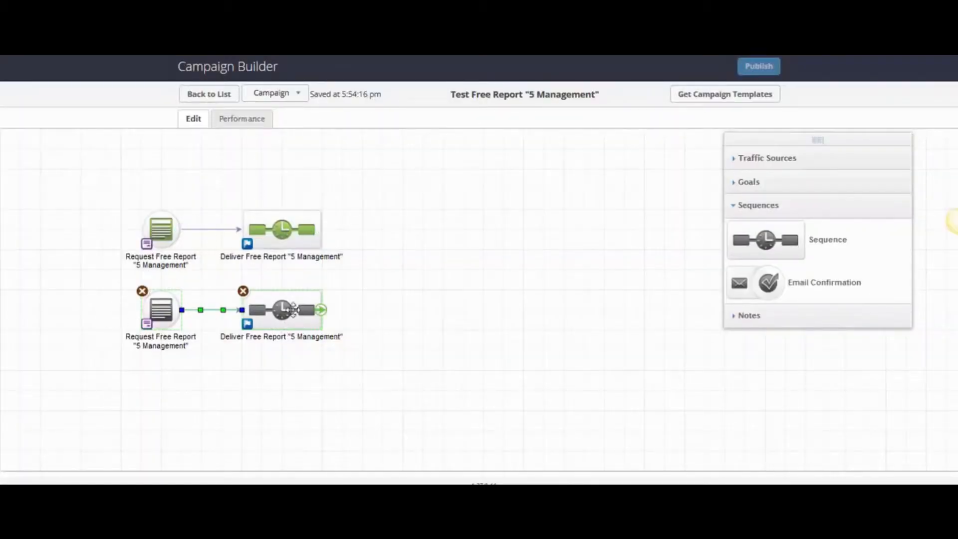
Inspect the duplicated Deliver Free Report sequence and its tag step, and go back to the campaign canvas.
double_click(293, 309)
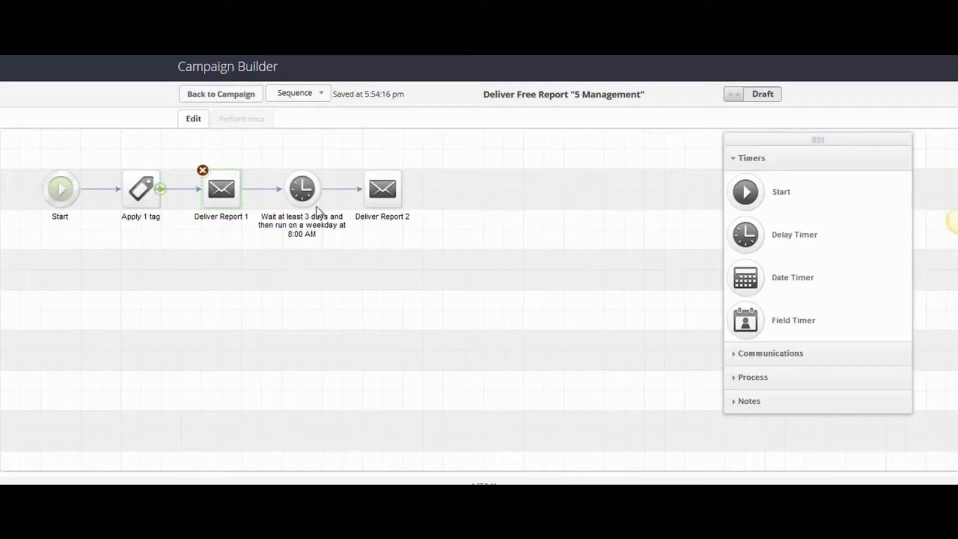
double_click(143, 189)
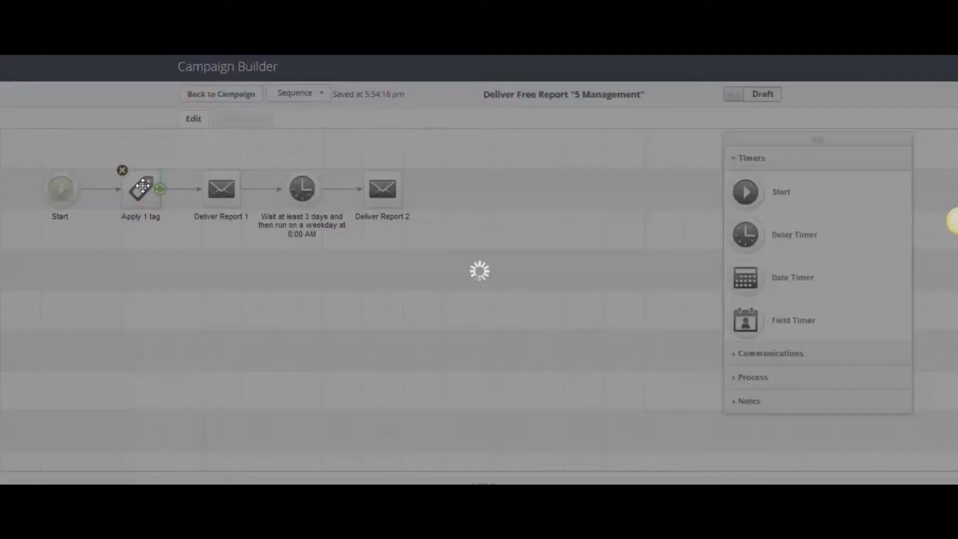
click(547, 332)
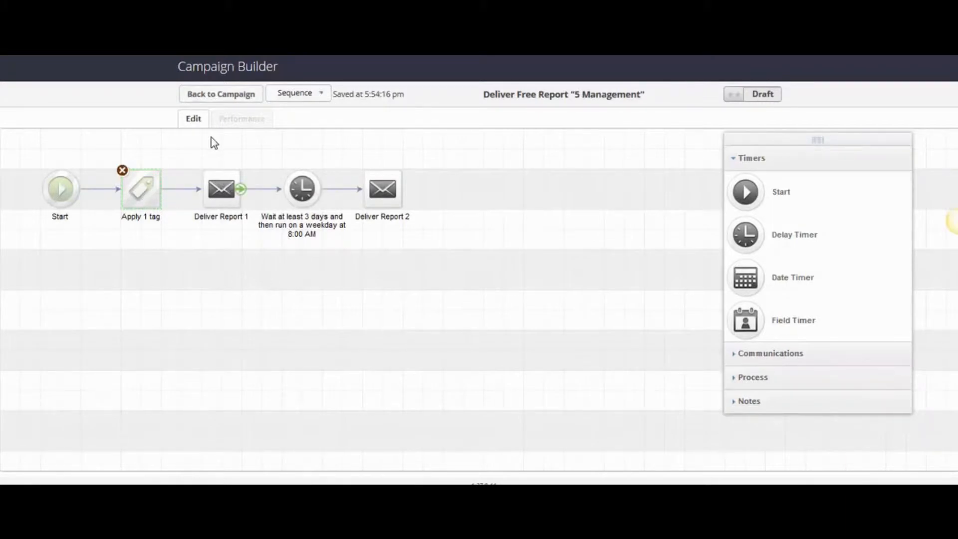
click(234, 96)
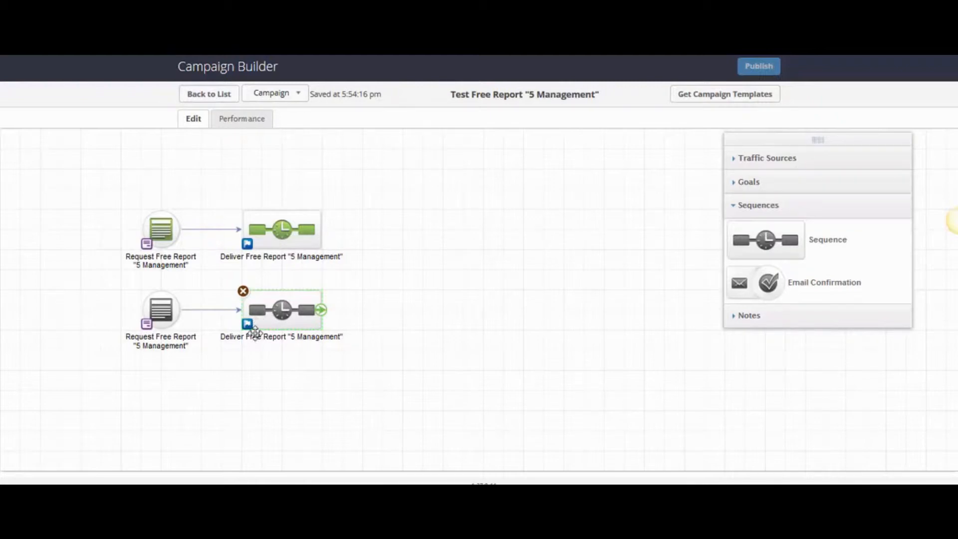
Review the web form of the original Request Free Report "5 Management" goal and return to the campaign canvas.
click(164, 220)
double_click(163, 220)
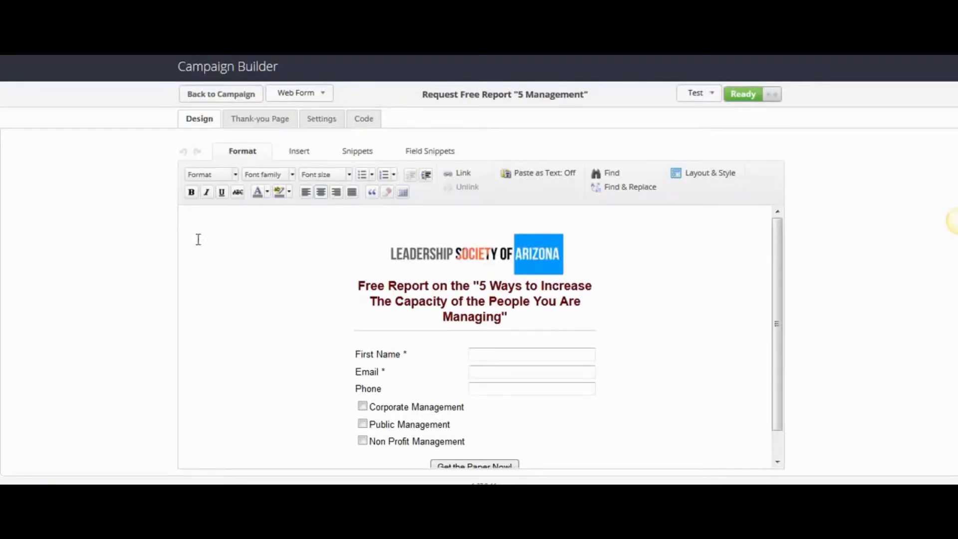
scroll(466, 374, down, 1)
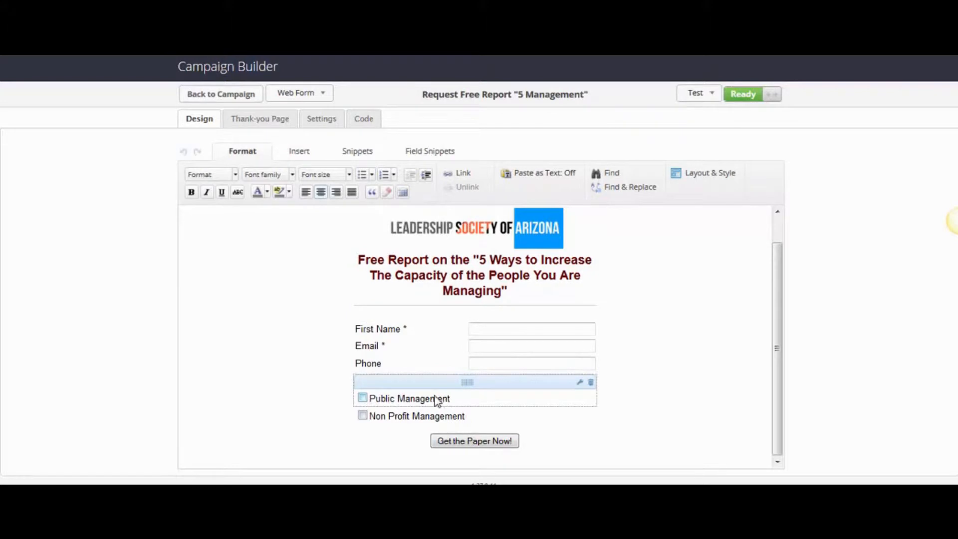
click(206, 96)
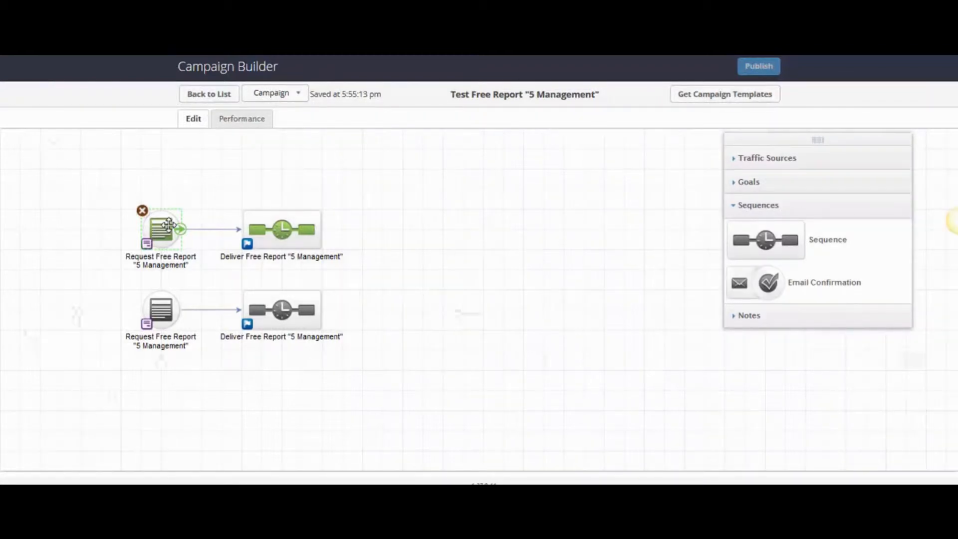
Leave this campaign for the campaign list and create a new campaign named Testing 1.
click(203, 97)
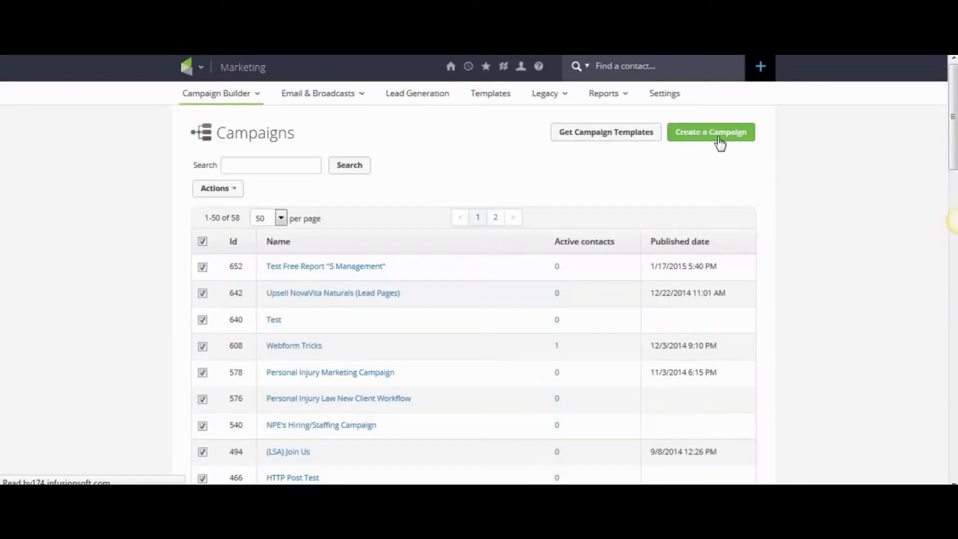
click(719, 140)
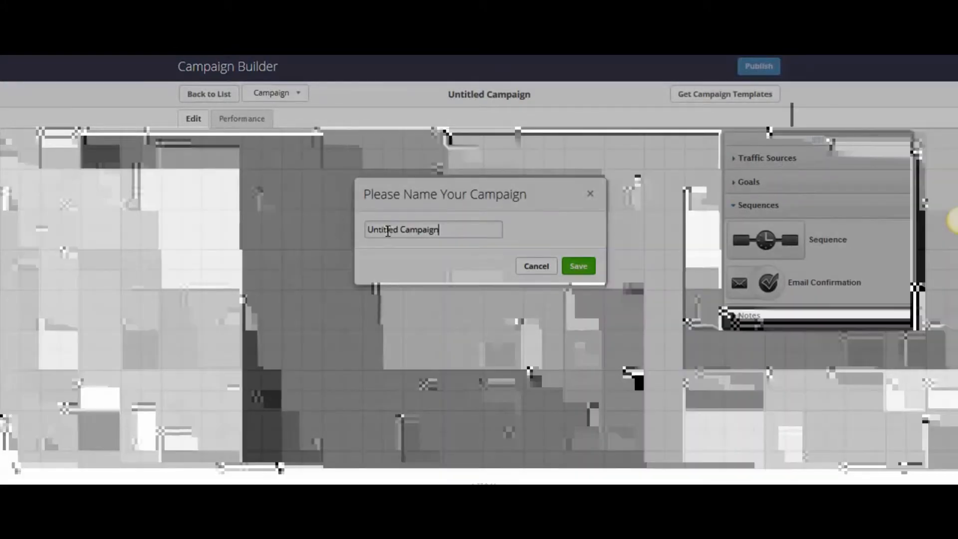
triple_click(425, 235)
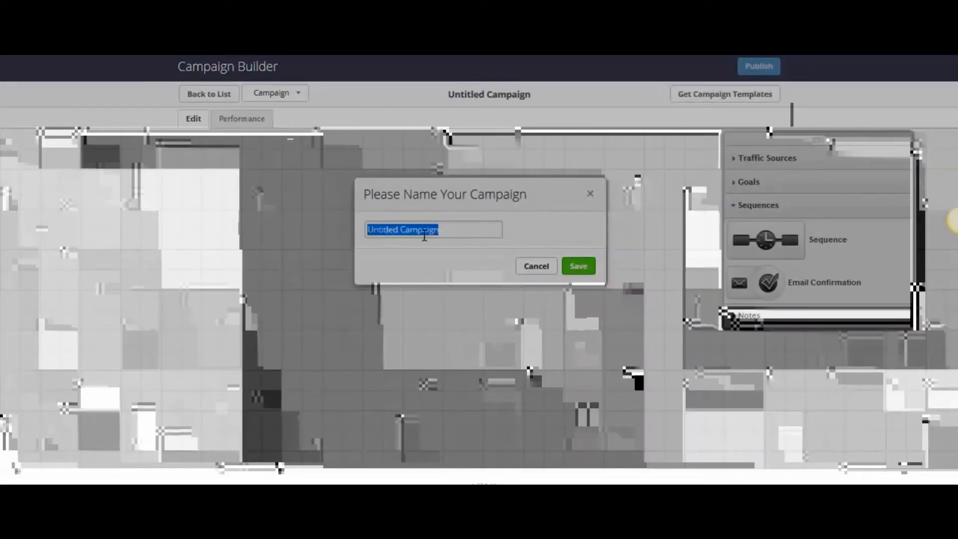
text(Testin)
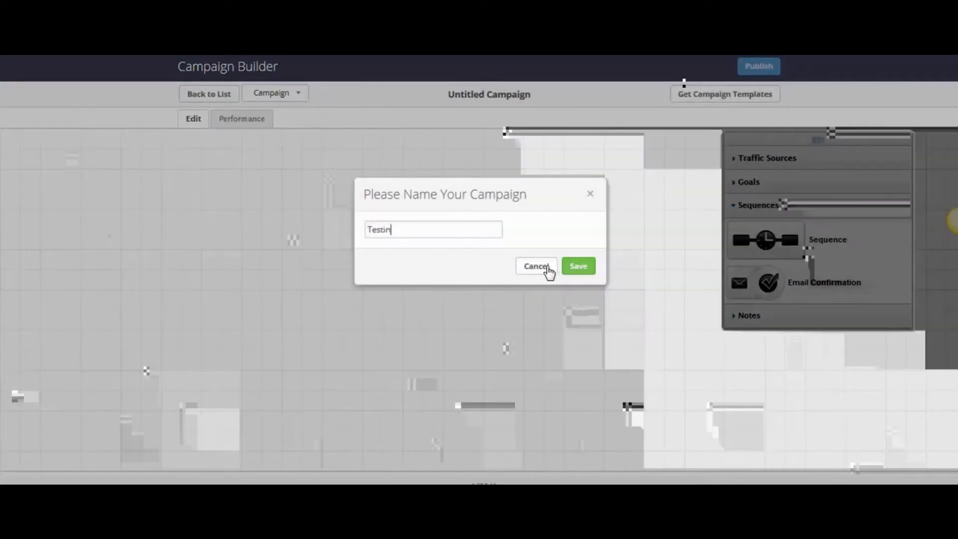
text(g 1)
click(587, 267)
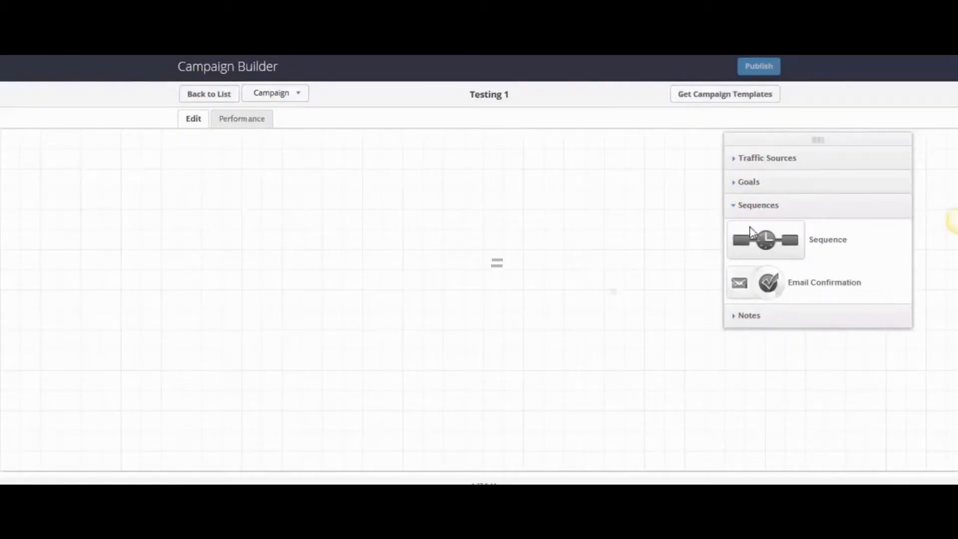
Place a Sign up for newsletter goal on the empty canvas and open its web form.
click(768, 185)
drag(746, 215, 142, 252)
double_click(139, 245)
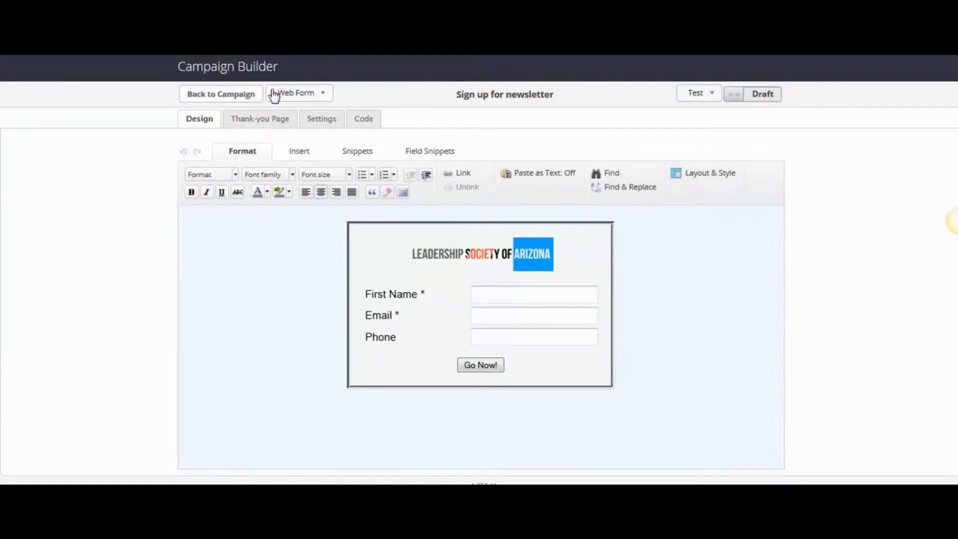
Replace the form by copying the first Request Free Report "5 Management" web form from the Test Free Report "5 Management" campaign.
click(303, 95)
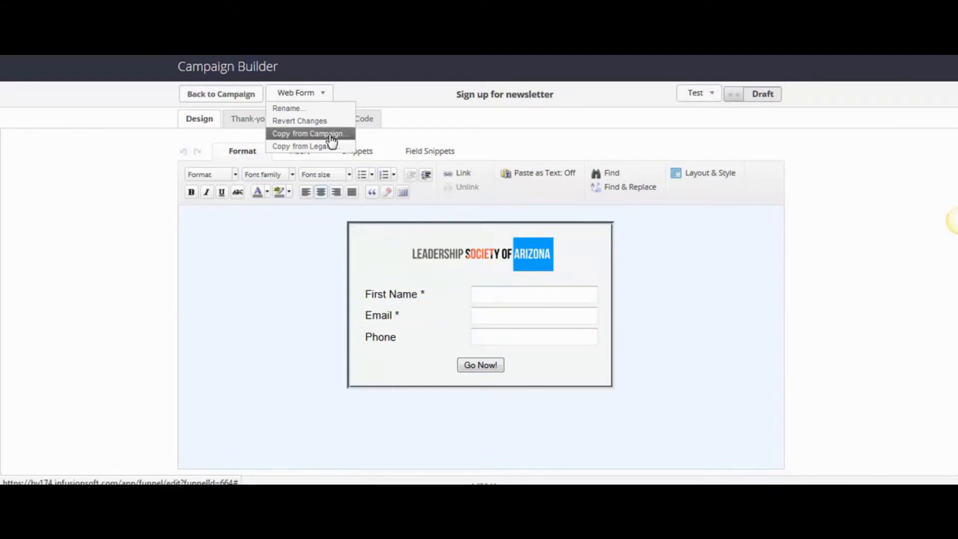
click(293, 133)
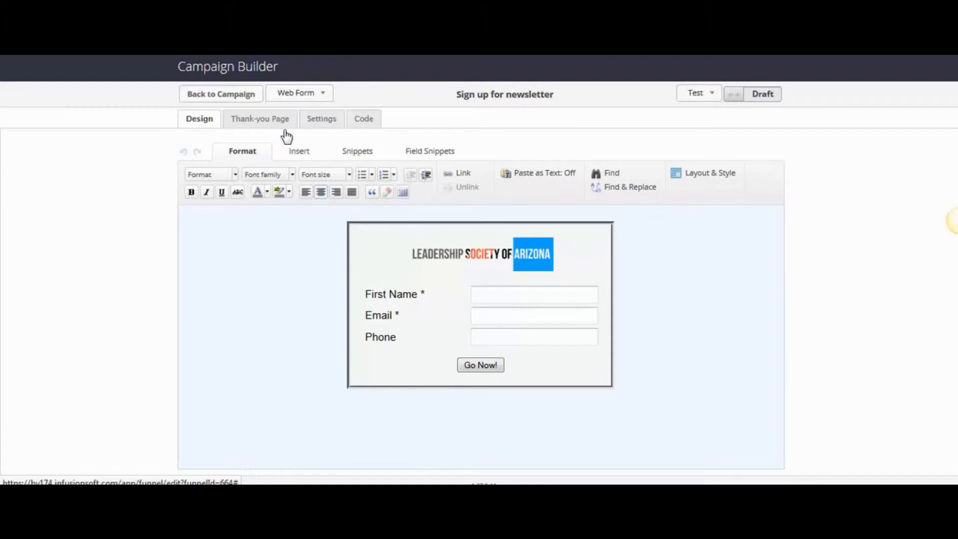
click(277, 150)
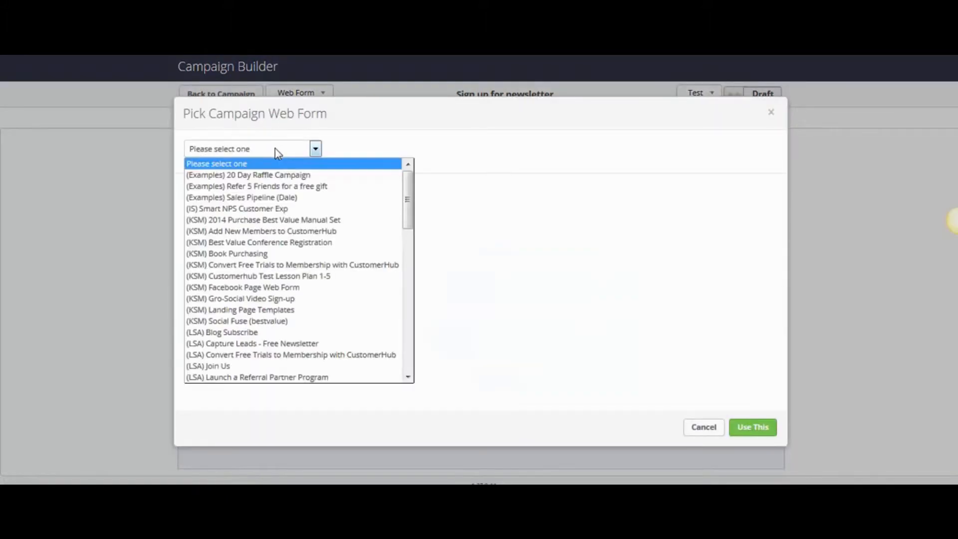
scroll(259, 233, down, 15)
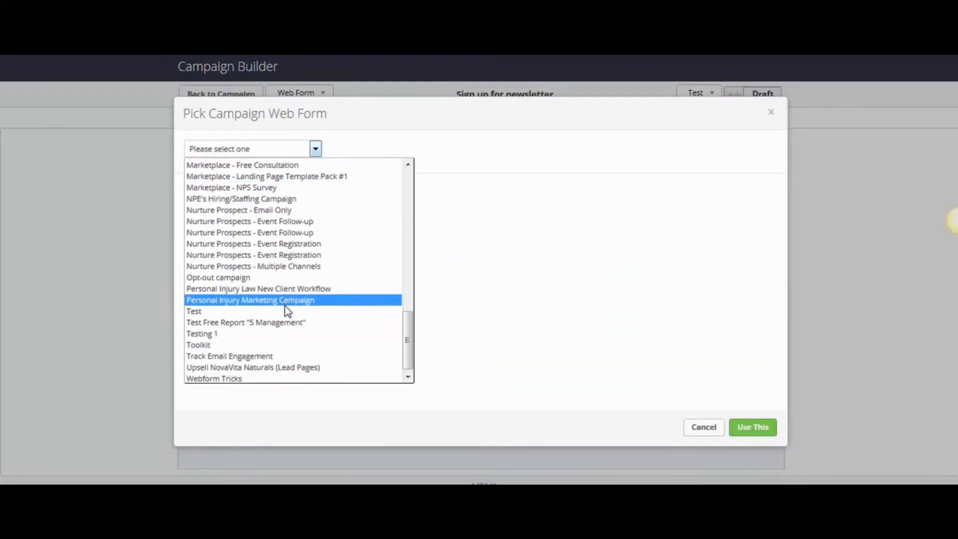
click(217, 322)
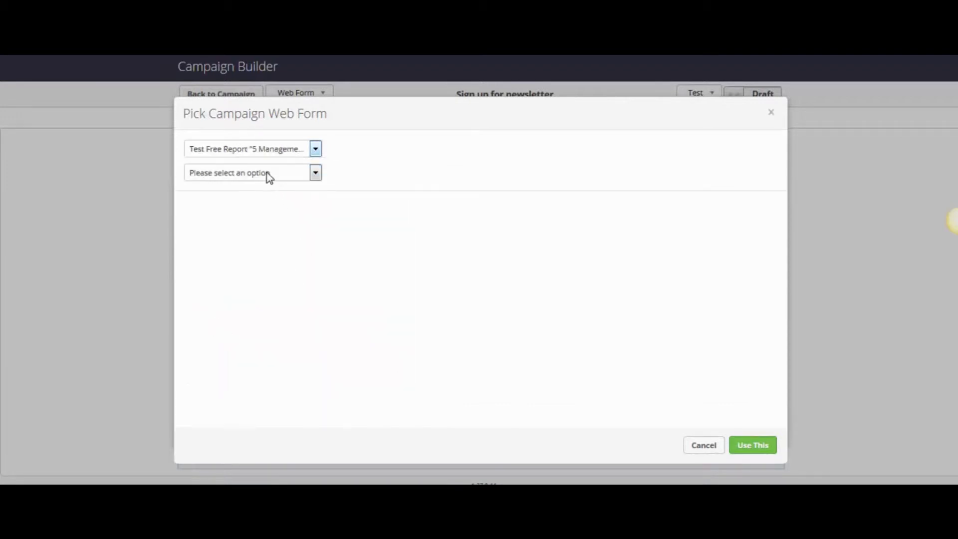
click(268, 173)
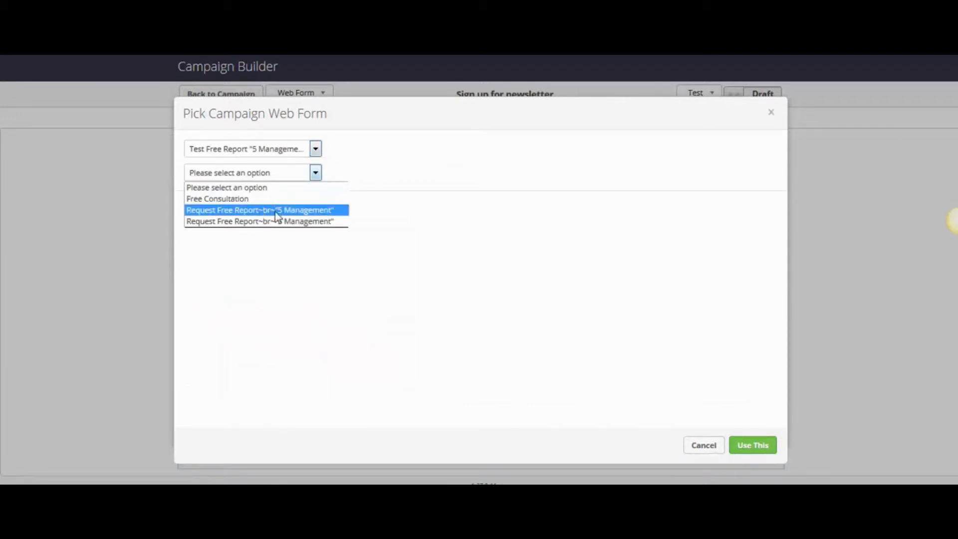
click(239, 211)
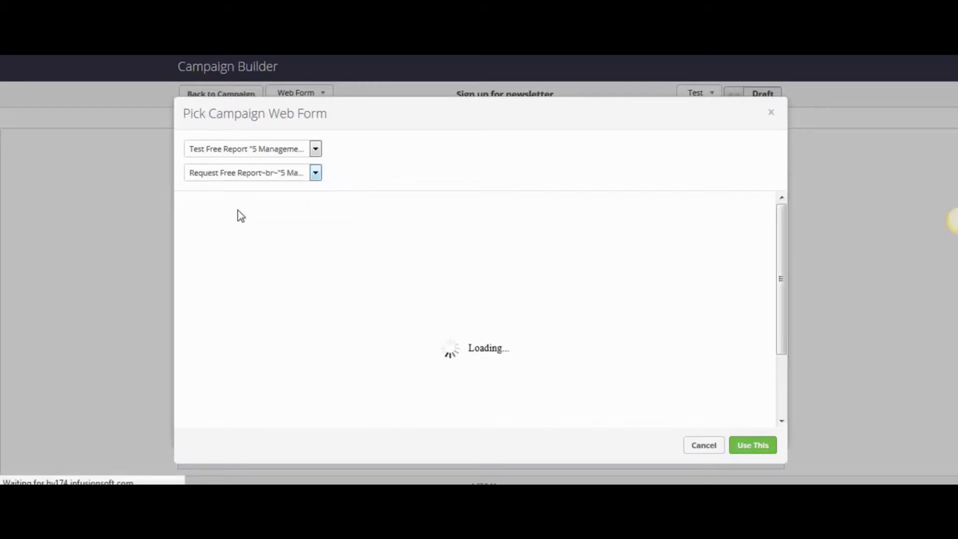
scroll(529, 329, down, 1)
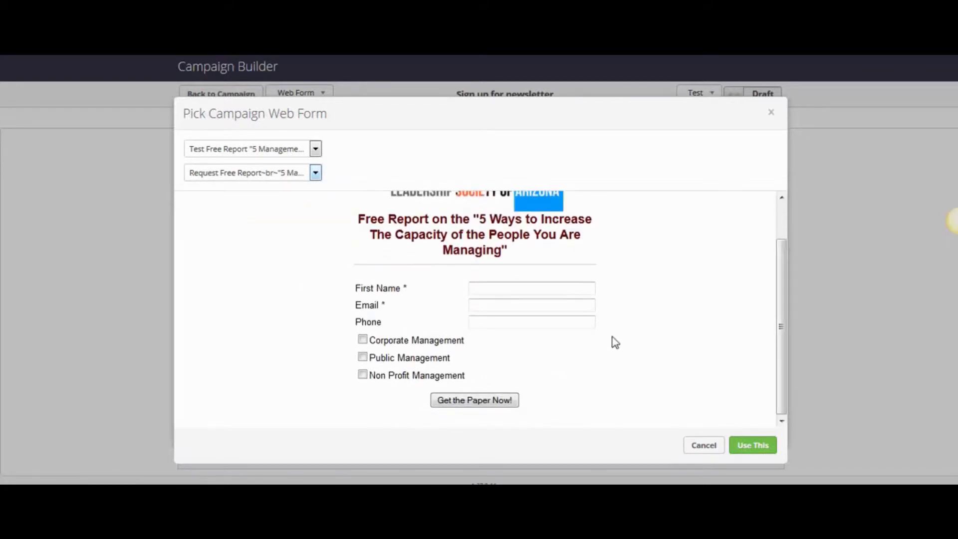
click(751, 446)
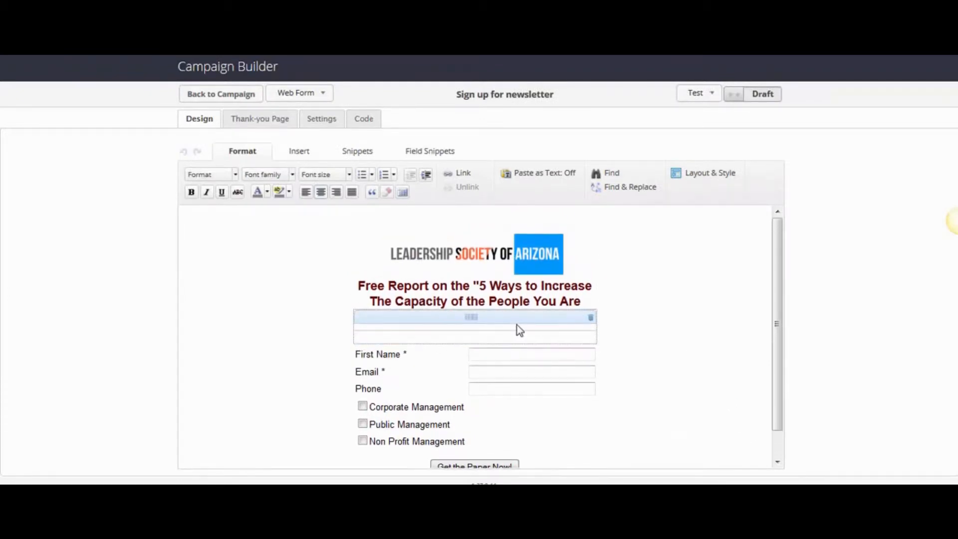
Return to the Testing 1 canvas and add a new sequence beside the Sign up for newsletter goal.
click(222, 97)
click(254, 249)
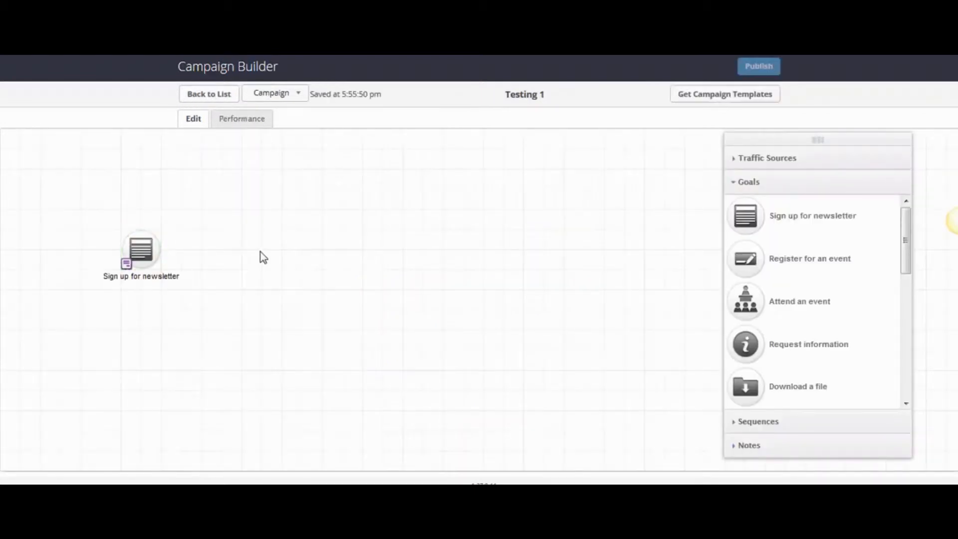
click(769, 422)
drag(745, 256, 220, 244)
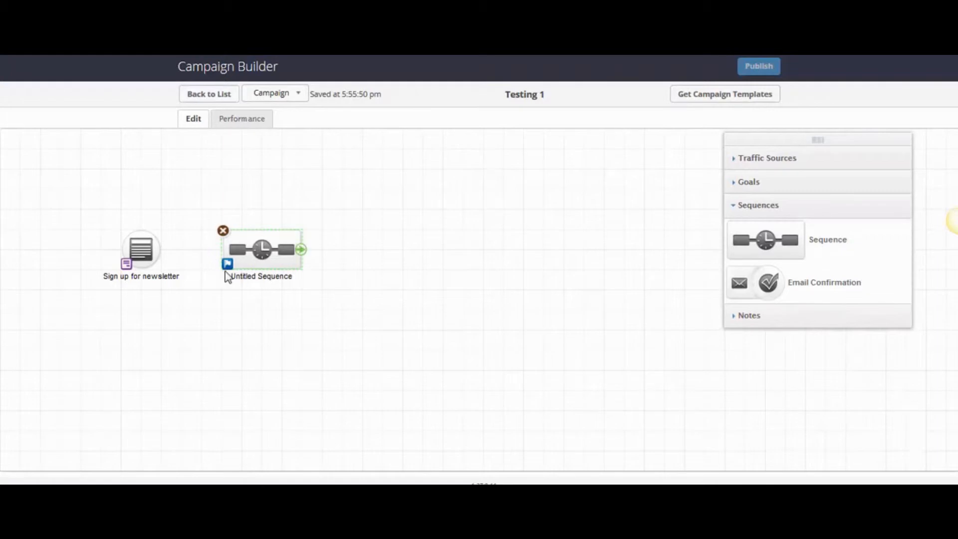
Open the untitled sequence and fill it by copying the first Deliver Free Report "5 Management" sequence from the Test Free Report "5 Management" campaign.
double_click(262, 250)
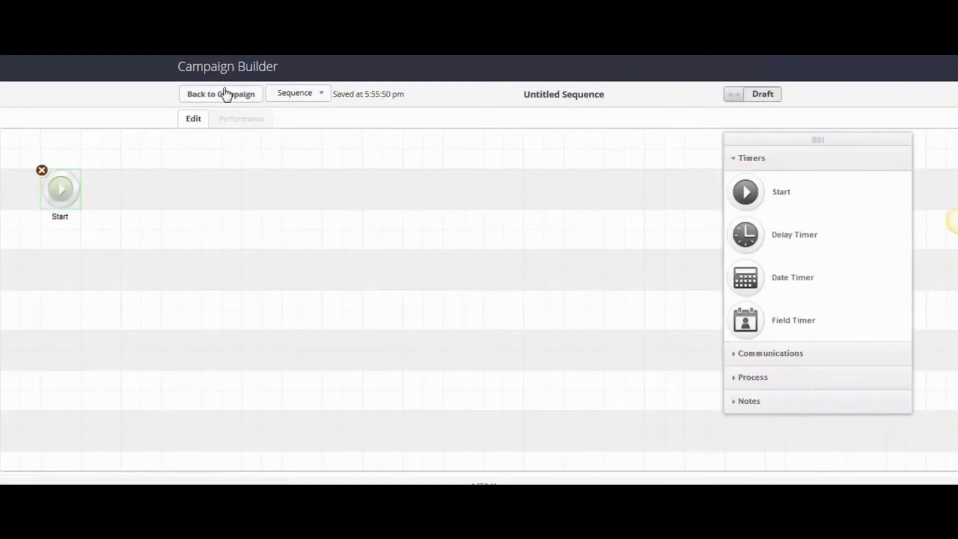
click(298, 94)
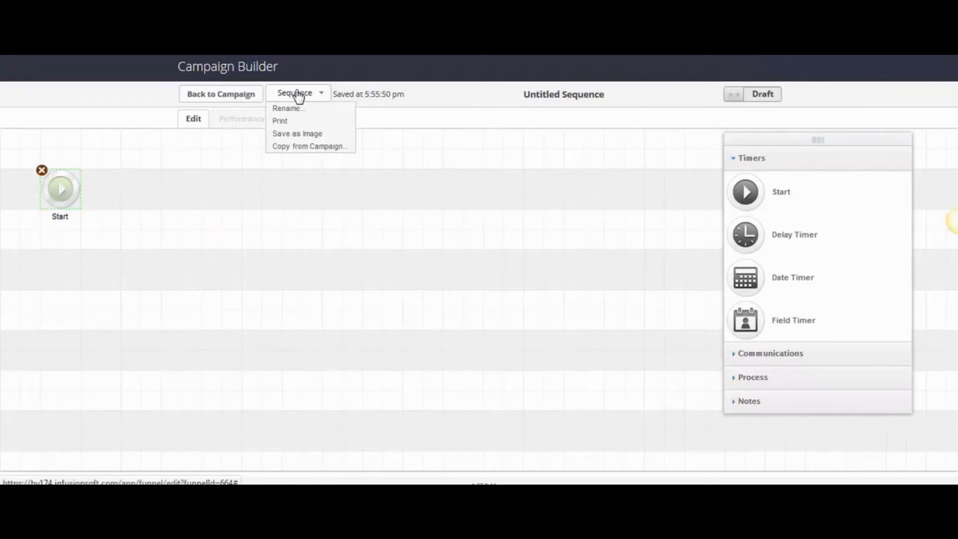
click(316, 150)
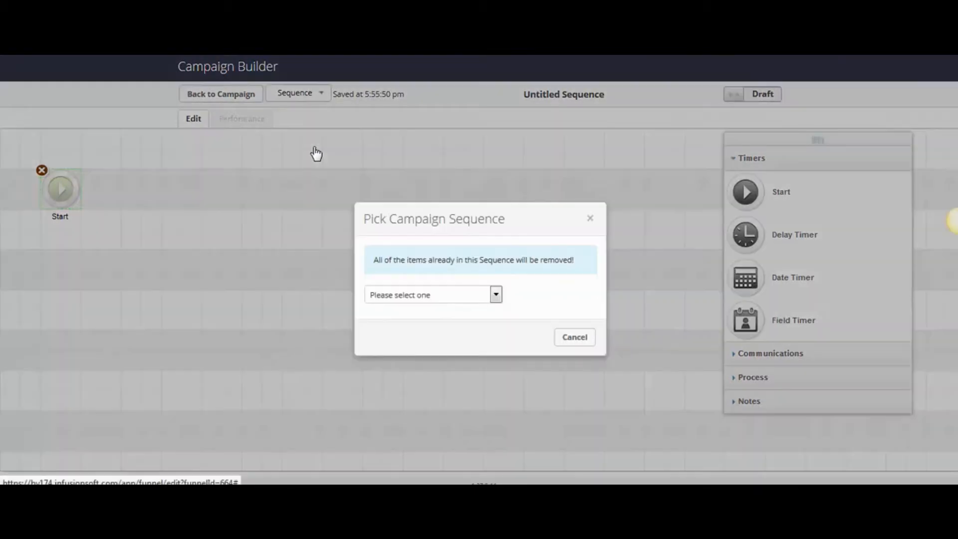
click(410, 297)
scroll(457, 187, down, 10)
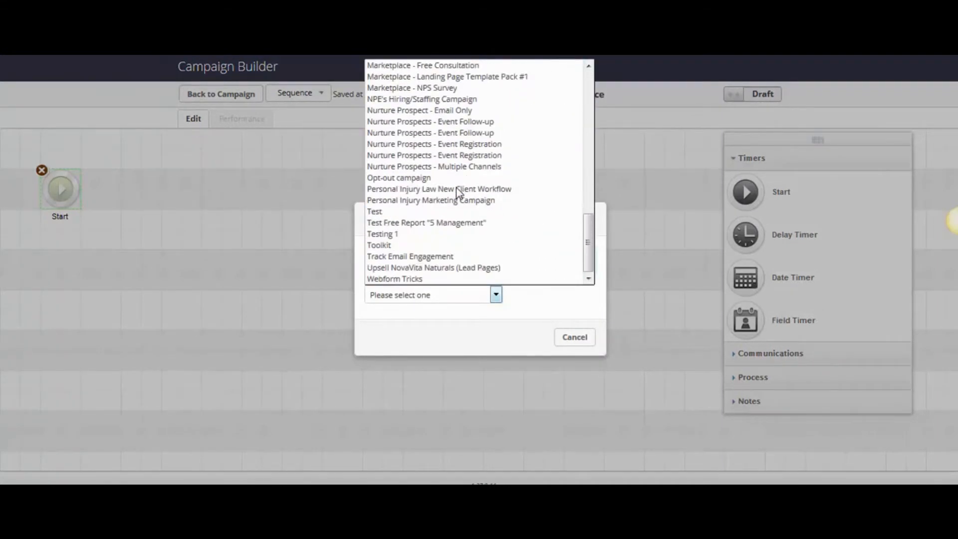
click(431, 224)
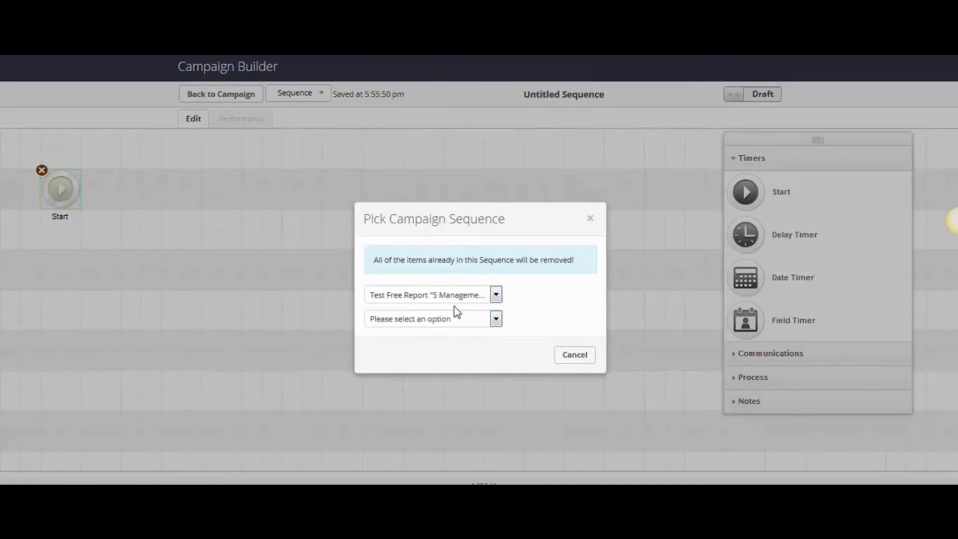
click(443, 320)
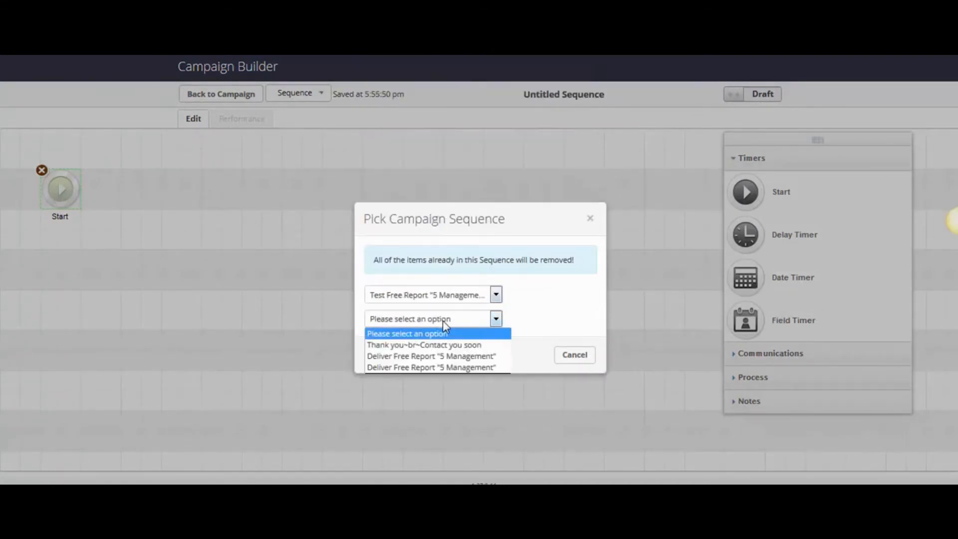
click(427, 357)
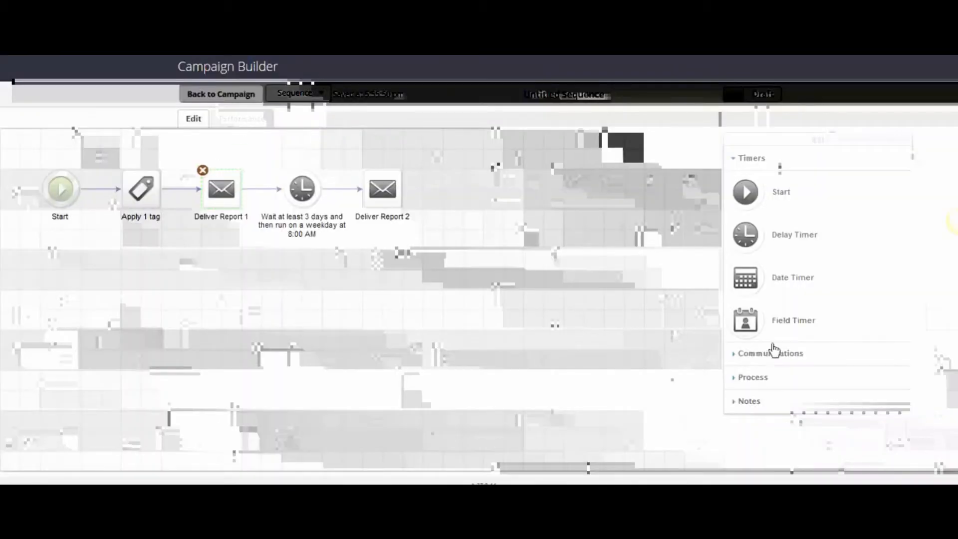
Add a new email below Deliver Report 1 and delete the connector between it and Deliver Report 2.
click(775, 353)
drag(746, 215, 218, 264)
click(280, 247)
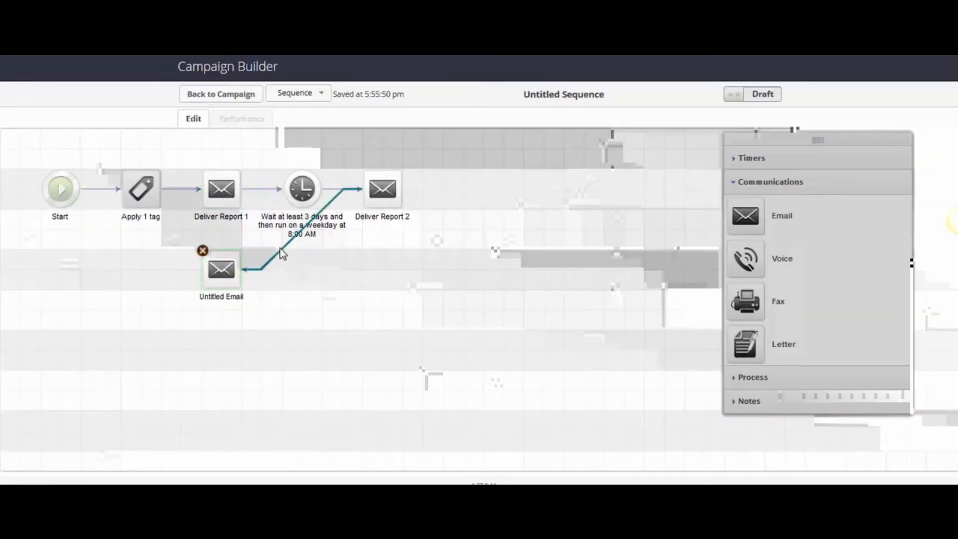
click(280, 247)
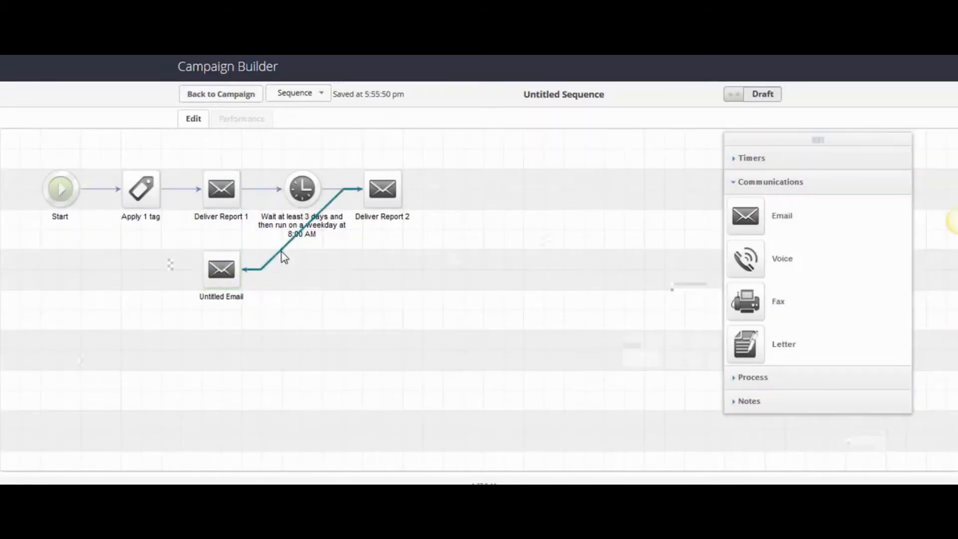
key(Delete)
Fill the untitled email by copying the first Deliver Report 1 email from the Test Free Report "5 Management" campaign, and return to the Testing 1 canvas.
double_click(227, 259)
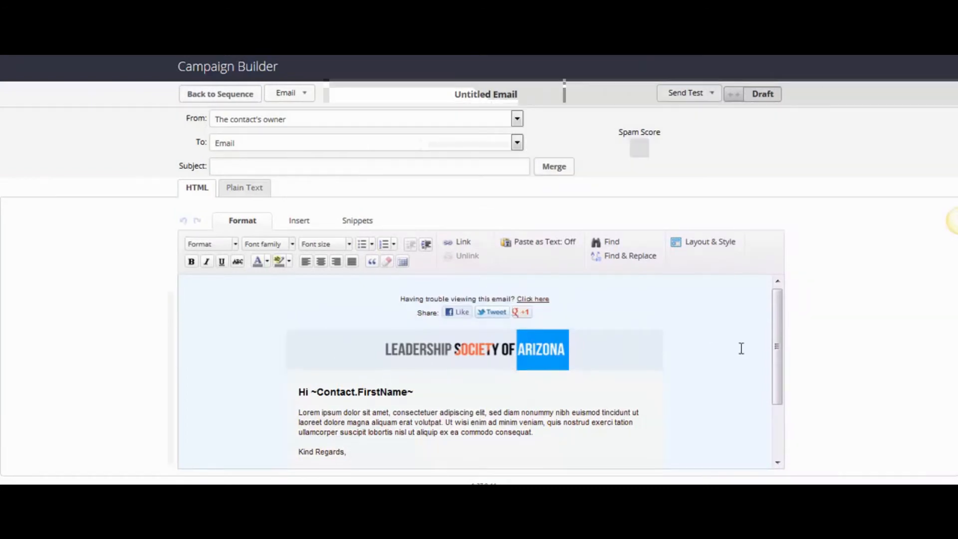
scroll(740, 347, down, 2)
scroll(650, 355, up, 2)
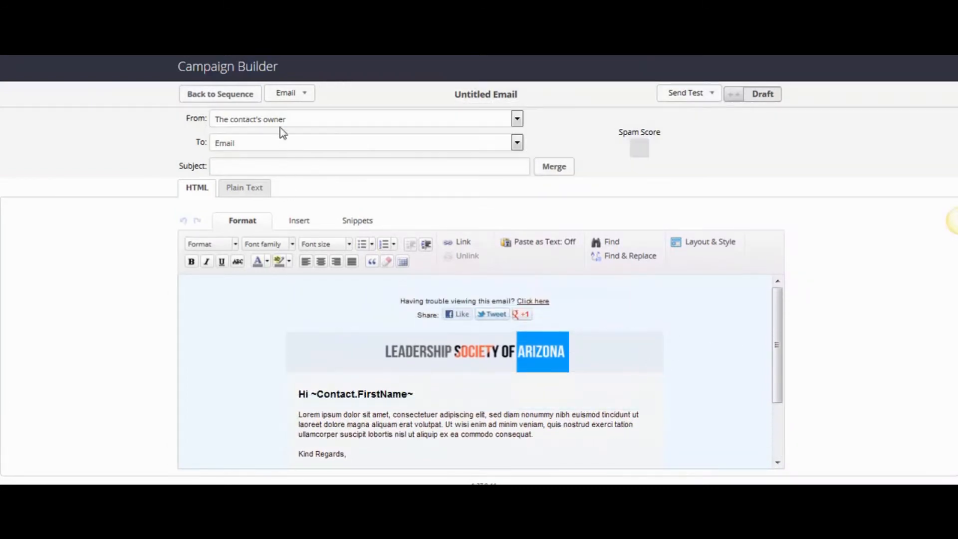
click(298, 95)
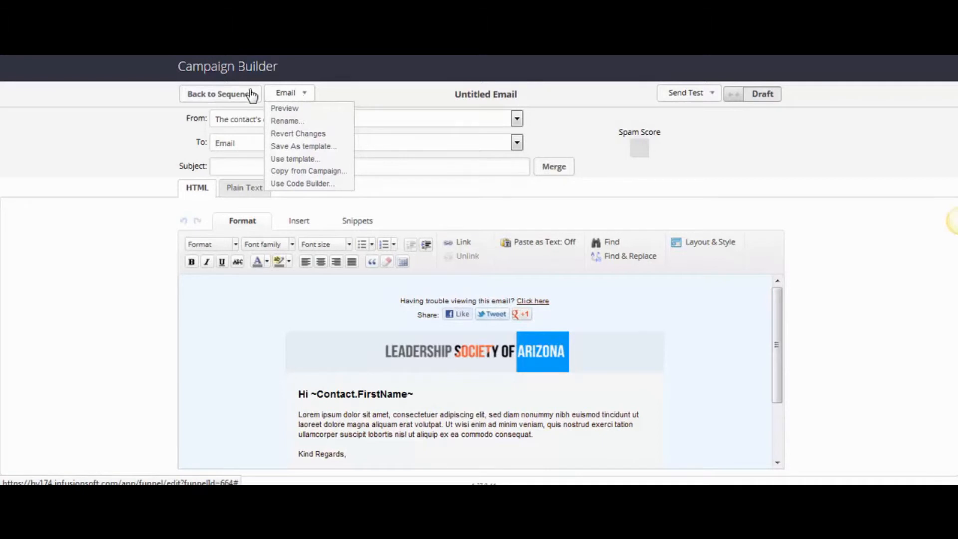
click(301, 172)
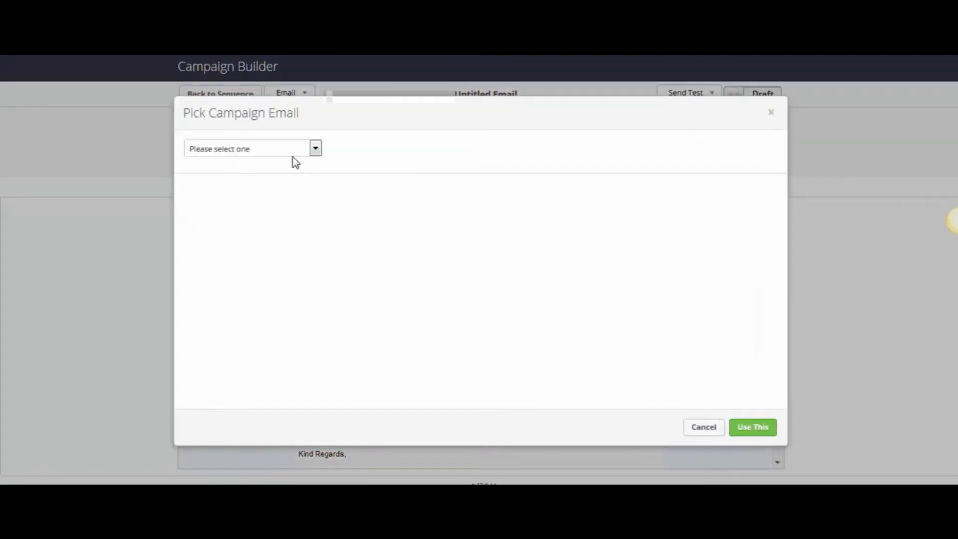
click(281, 153)
scroll(292, 284, down, 15)
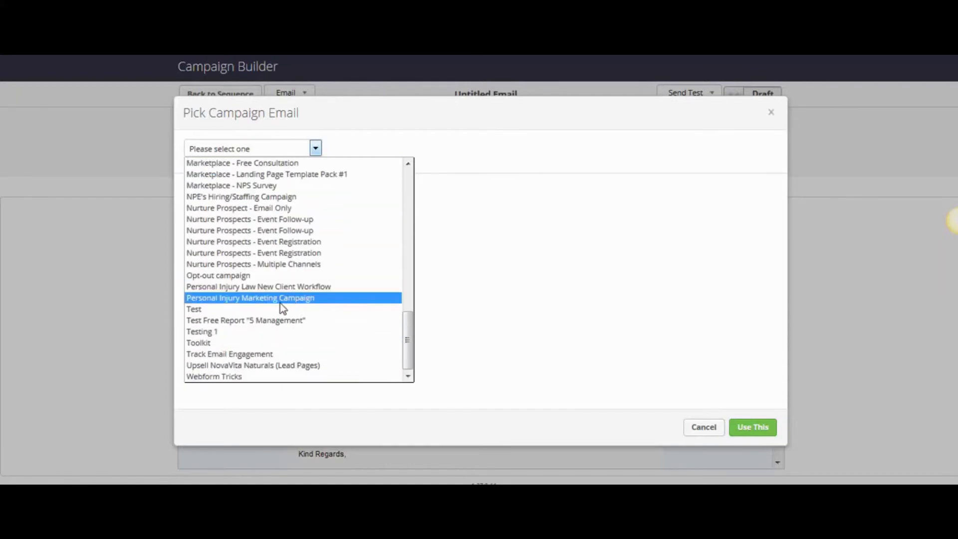
click(261, 323)
click(272, 173)
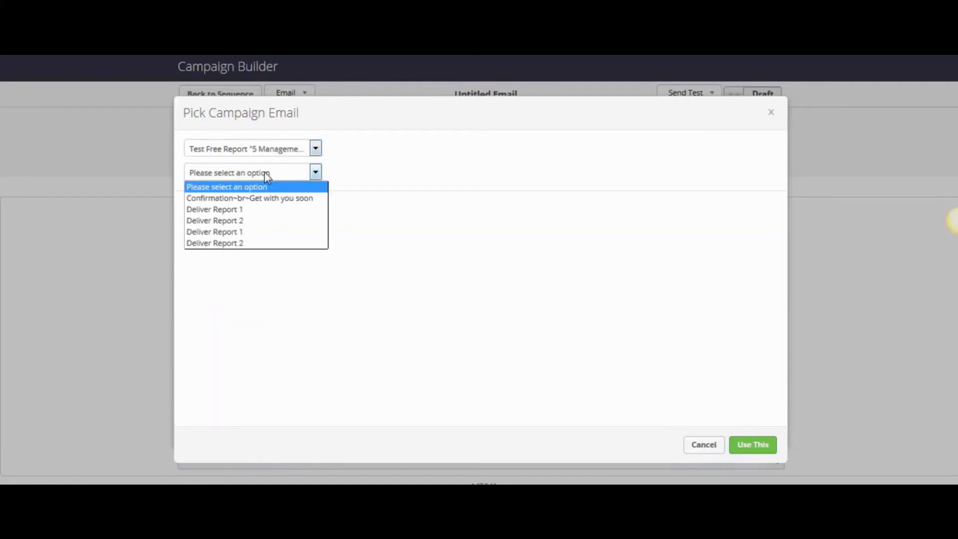
click(253, 214)
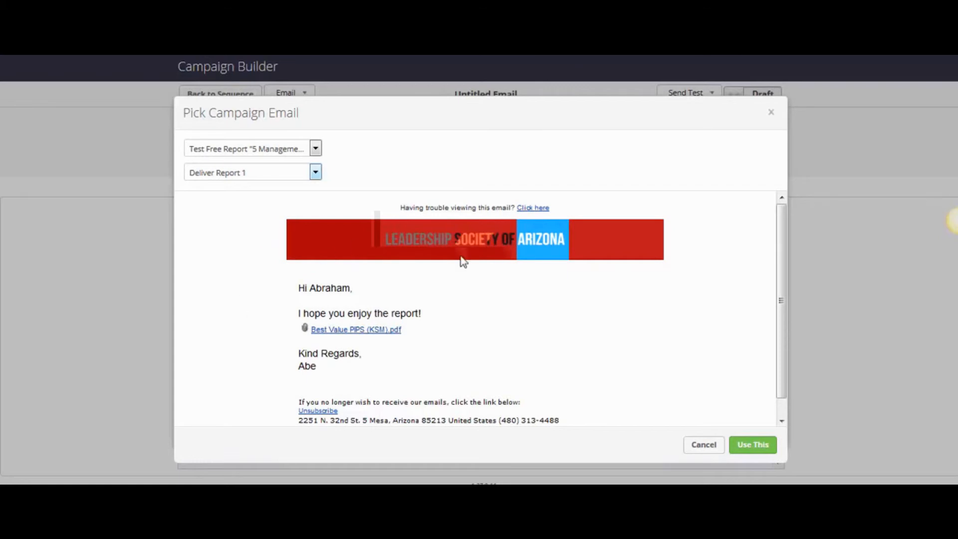
click(745, 448)
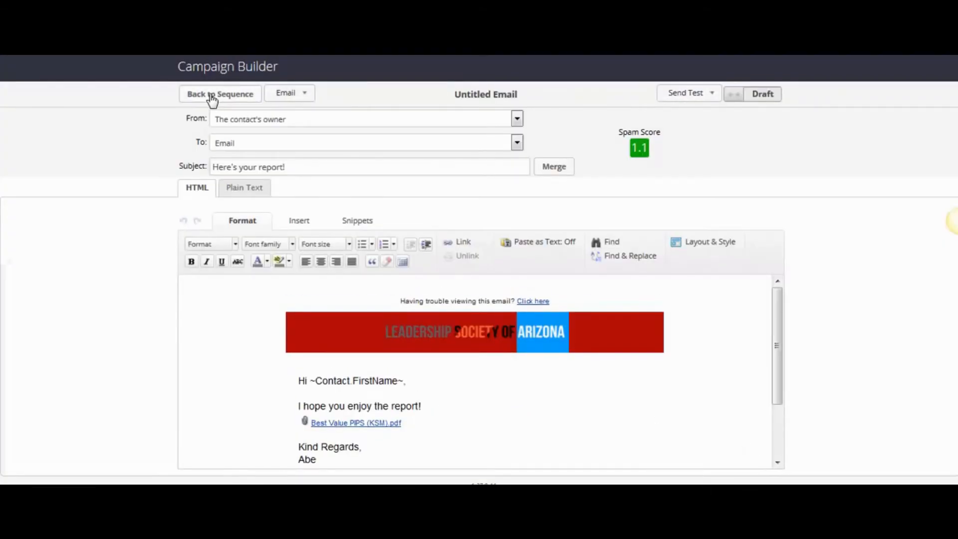
click(247, 97)
click(235, 96)
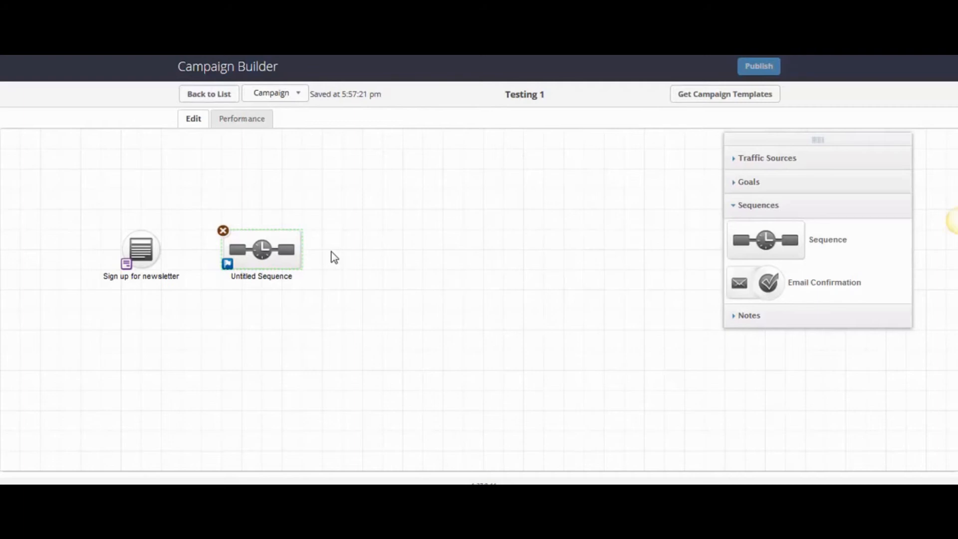
click(289, 95)
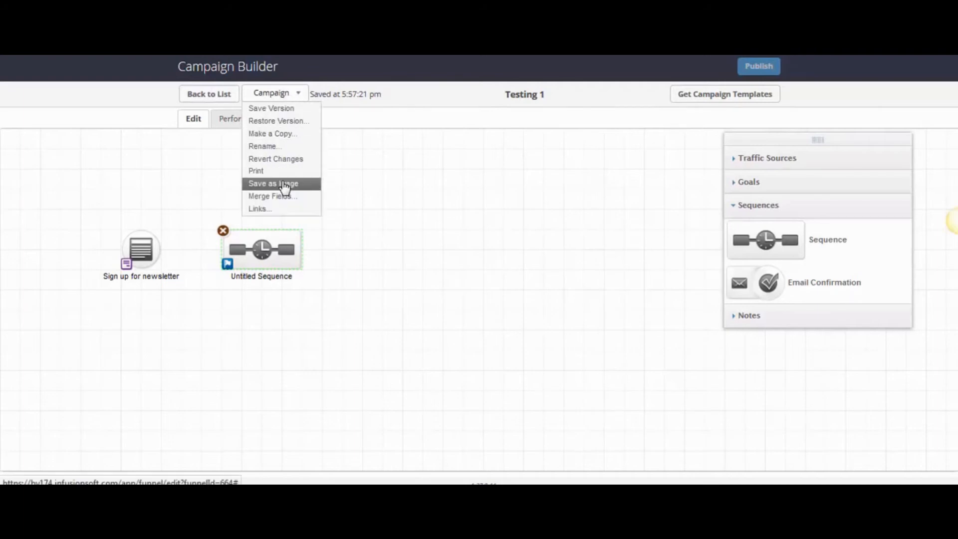
click(282, 136)
drag(451, 227, 325, 225)
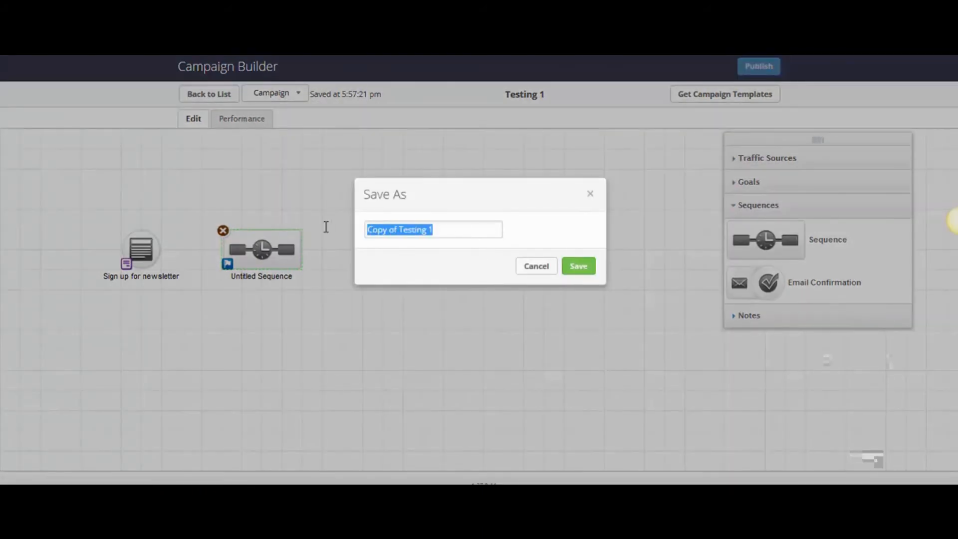
click(400, 231)
drag(400, 230, 357, 230)
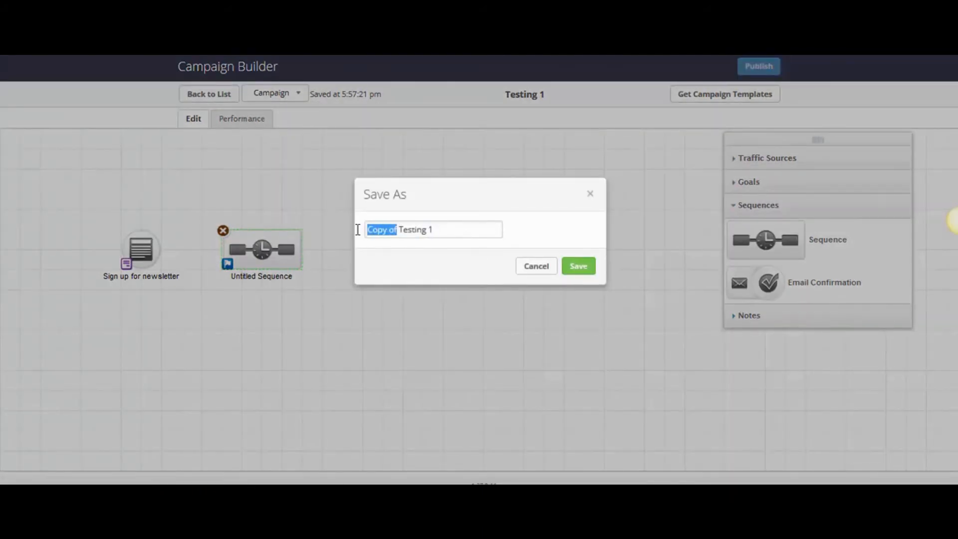
click(451, 230)
click(534, 270)
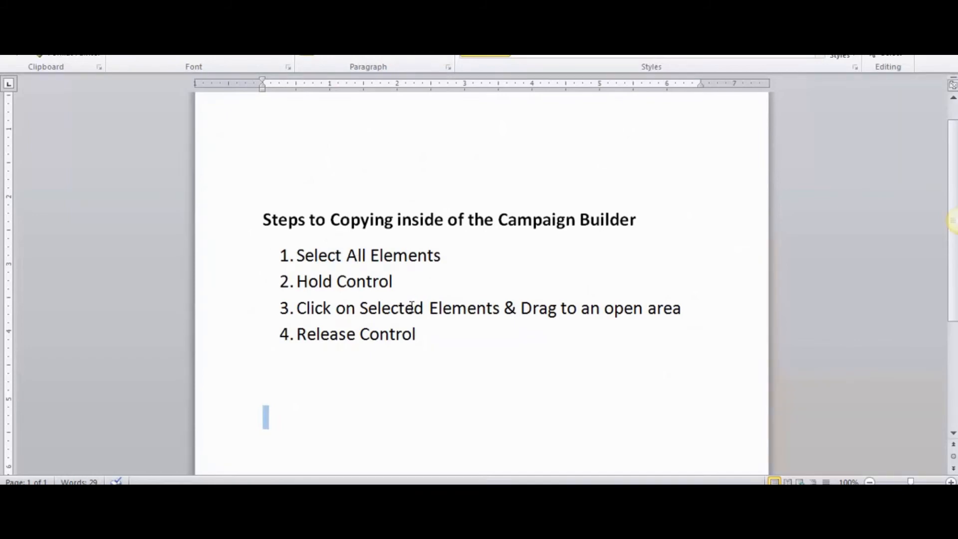
Switch back to Campaign Builder and duplicate the Sign up for newsletter goal and Untitled Sequence together, placing the copies directly below the originals.
mouse_move(280, 537)
mouse_move(281, 505)
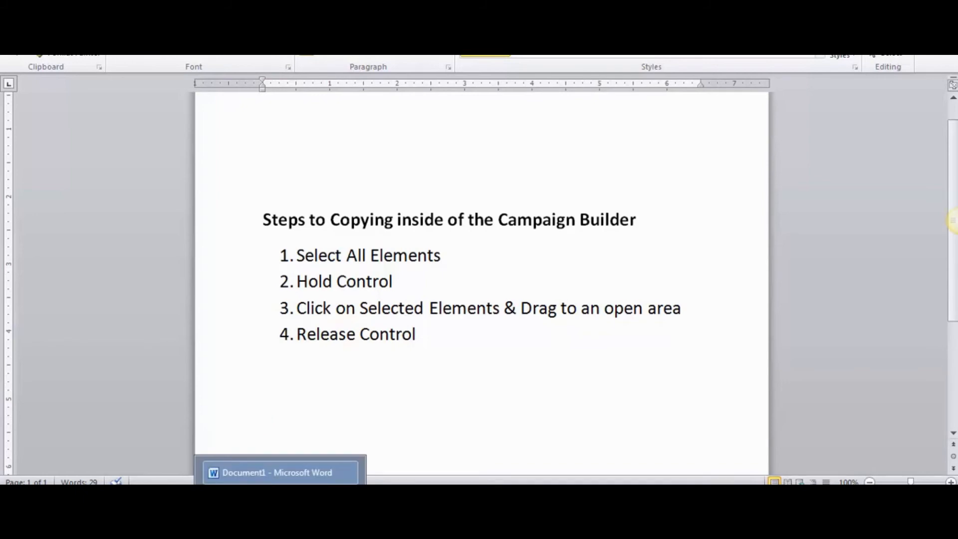
click(281, 505)
drag(419, 332, 38, 175)
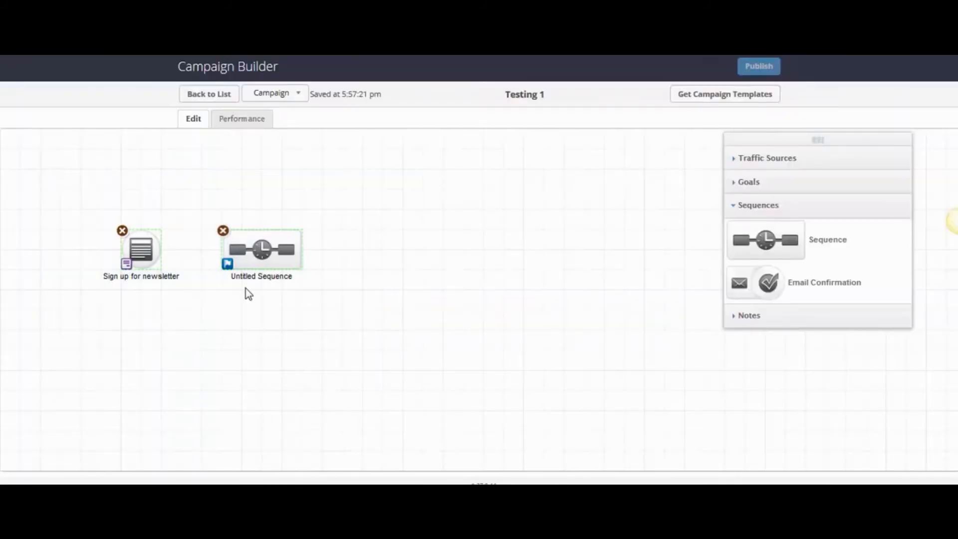
mouse_move(255, 254)
drag(254, 254, 256, 331)
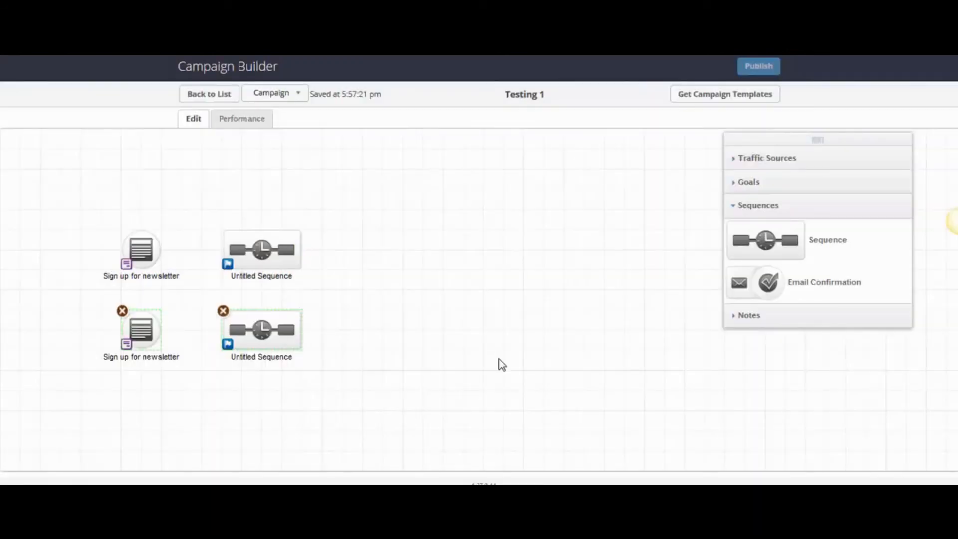
click(441, 304)
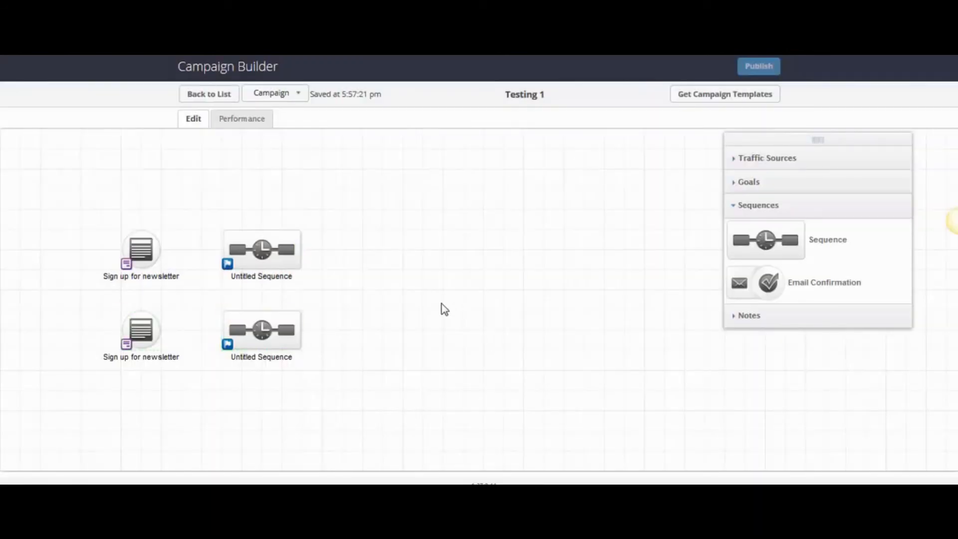